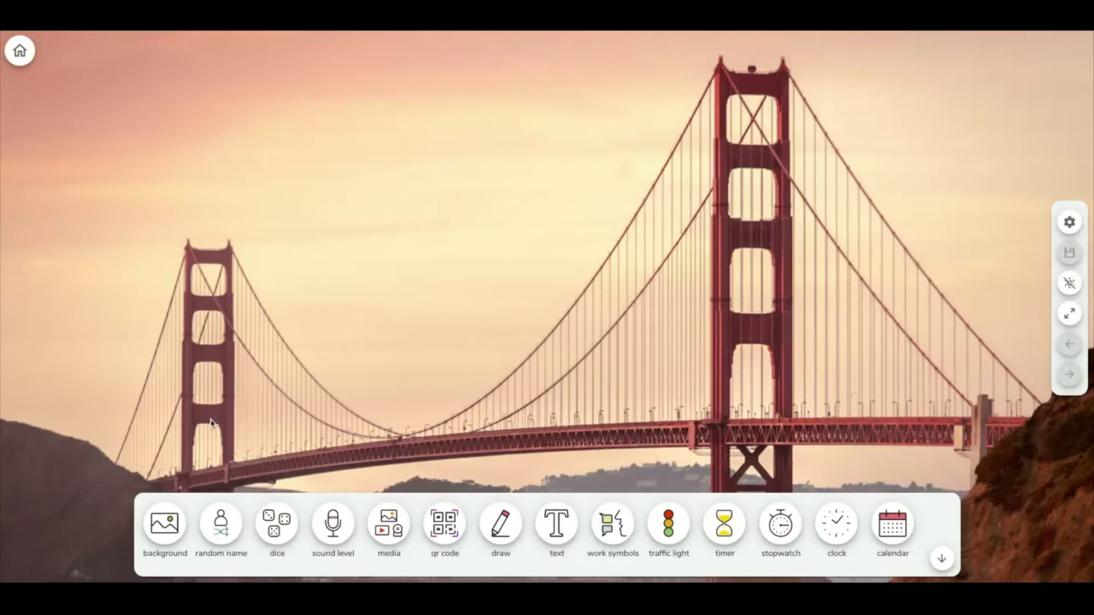
Swap the Golden Gate bridge background for the green chalkboard photo from the Photos section
click(165, 530)
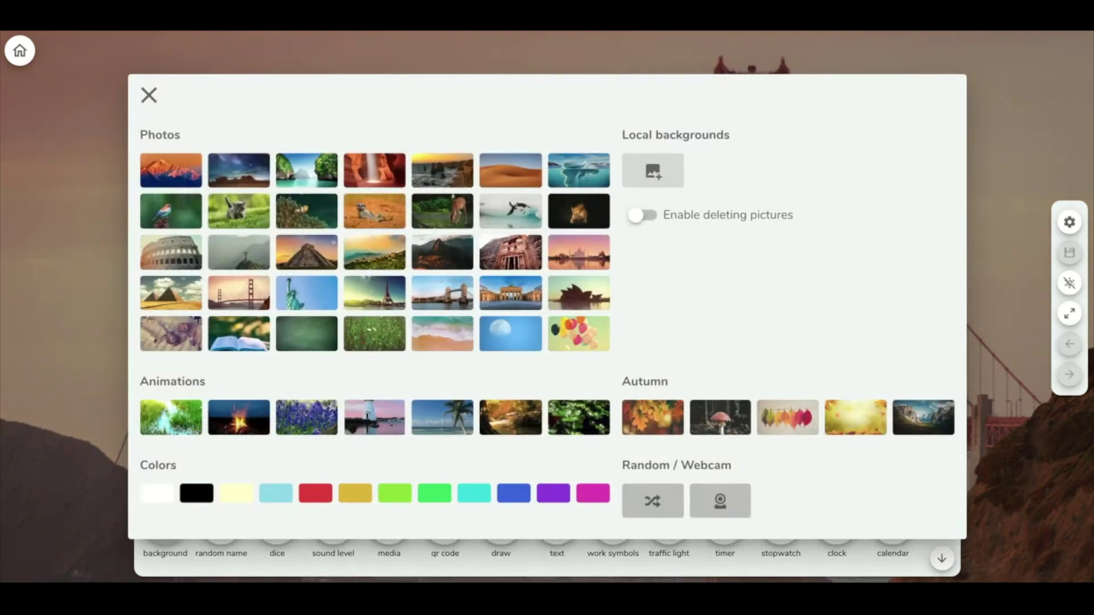
click(658, 173)
click(319, 341)
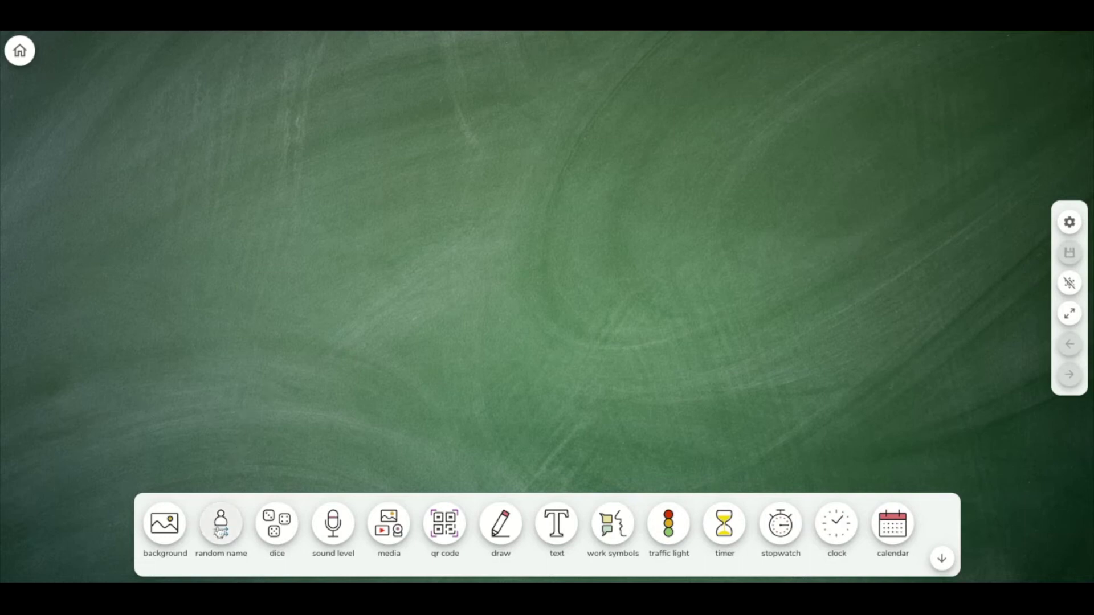
click(220, 533)
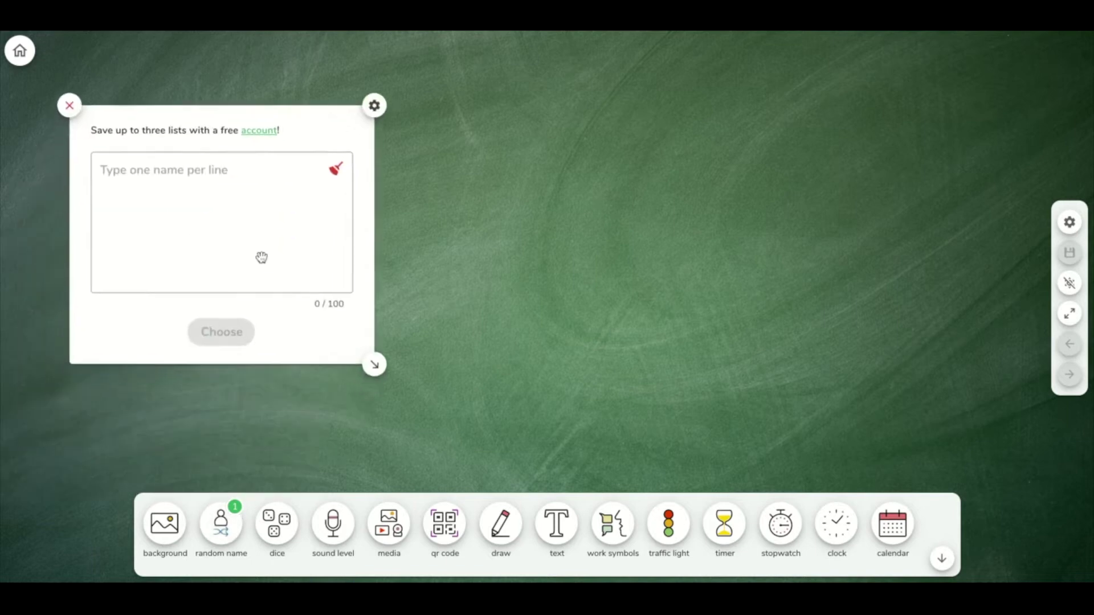
click(238, 157)
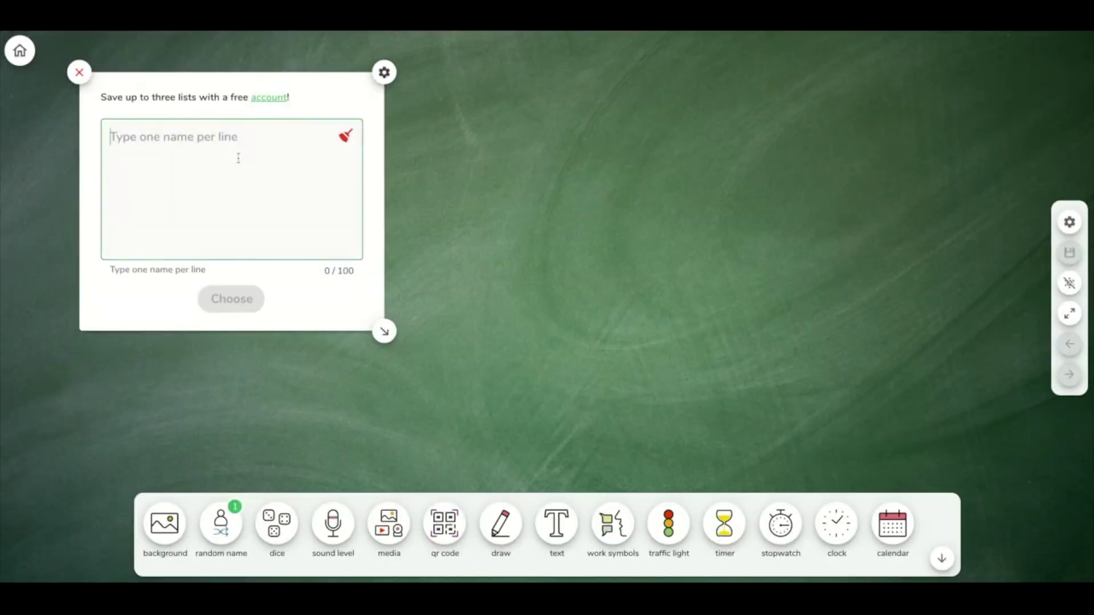
text(Mary)
key(Return)
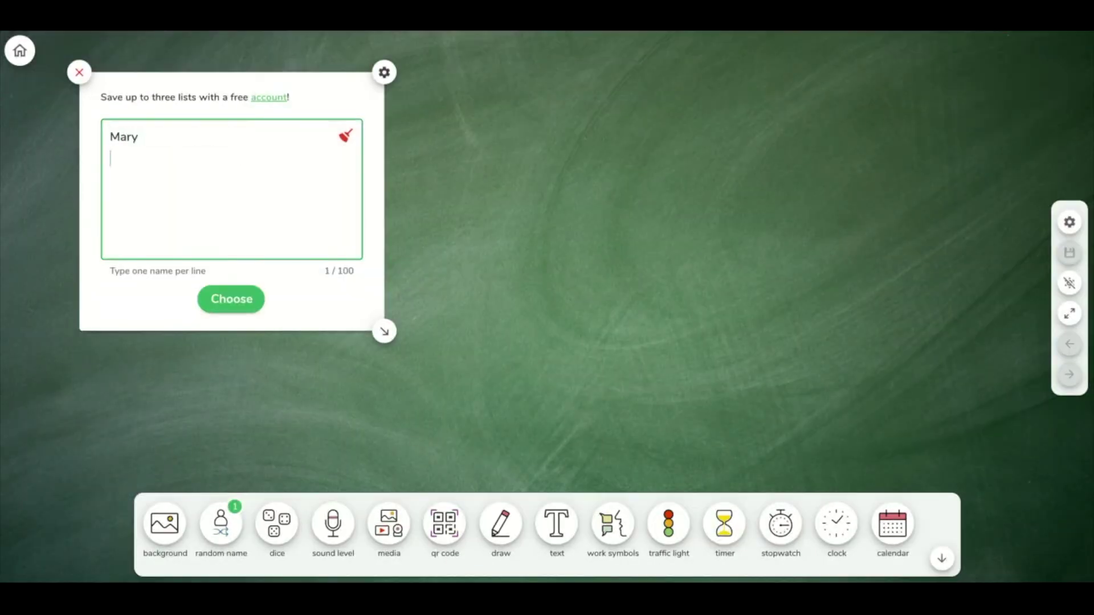
text(Tom)
key(Return)
text(Tim)
key(Return)
text(Carrie)
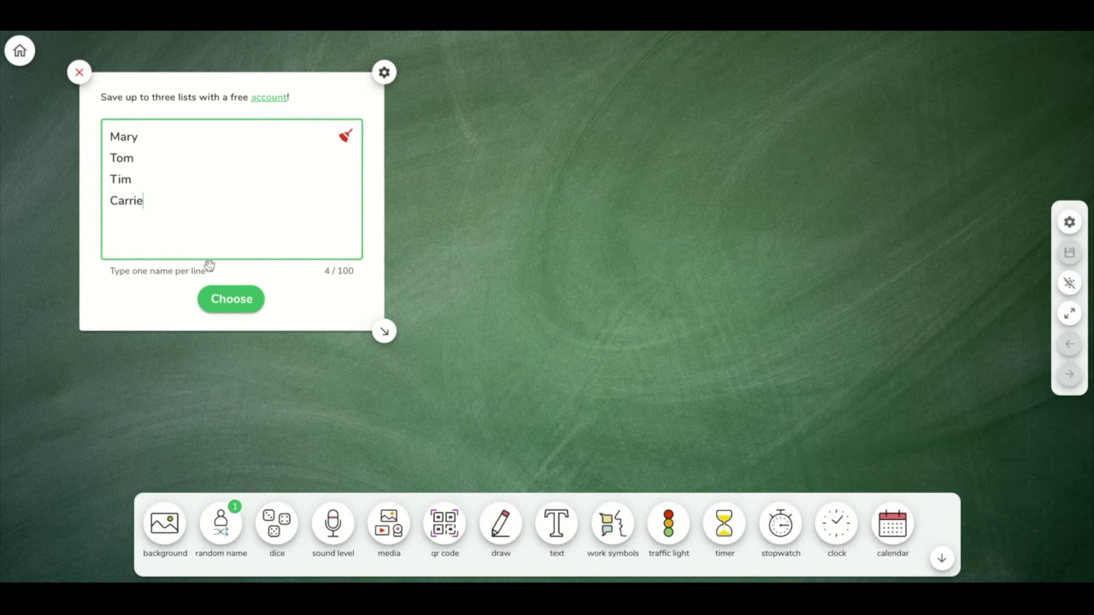
click(229, 307)
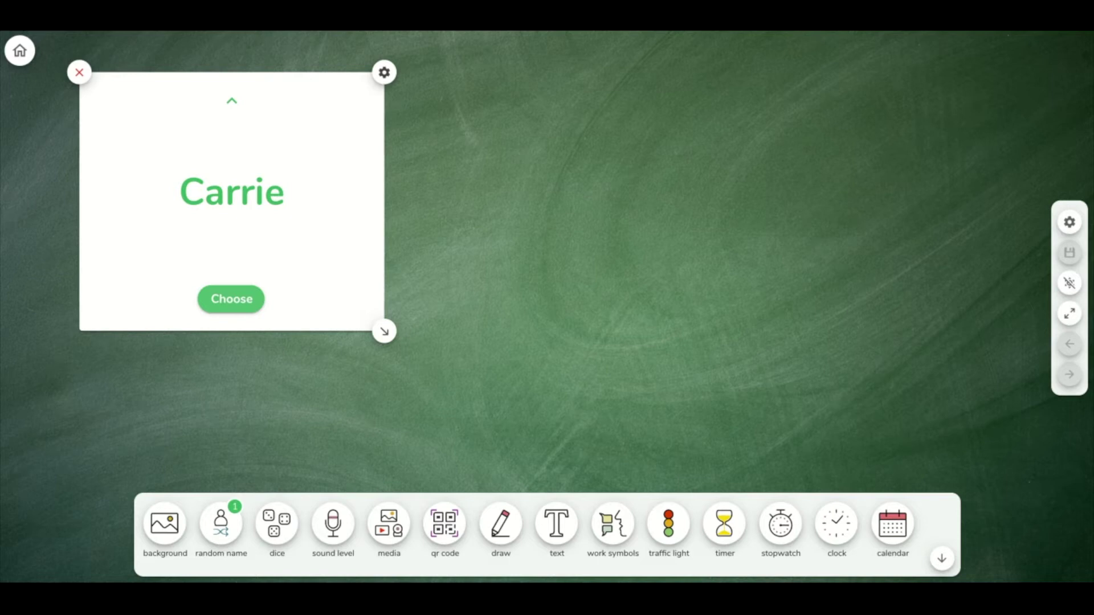
drag(384, 331, 308, 313)
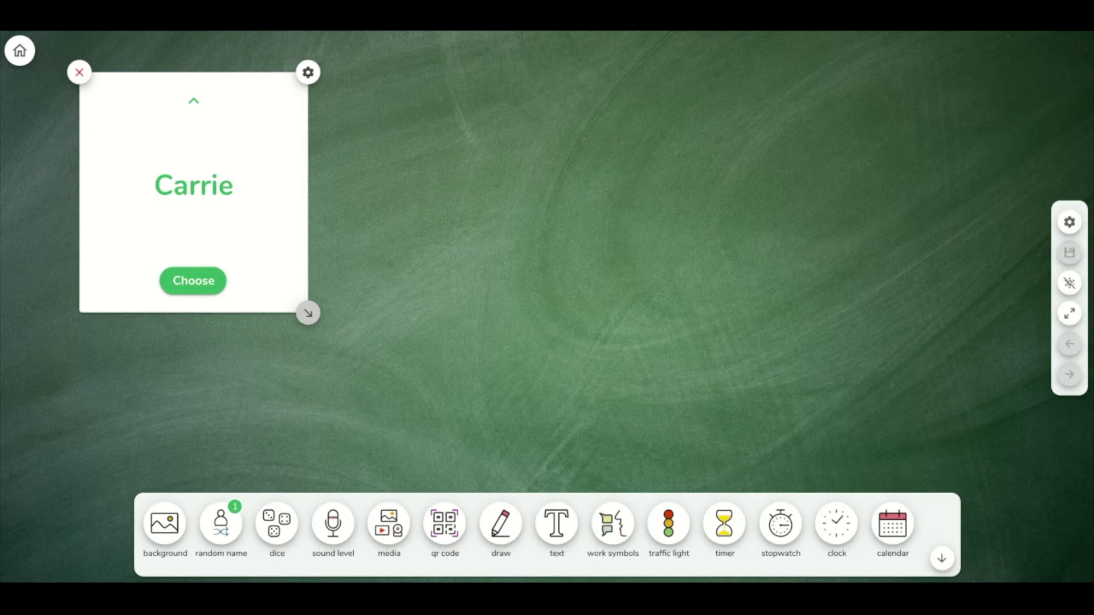
click(80, 72)
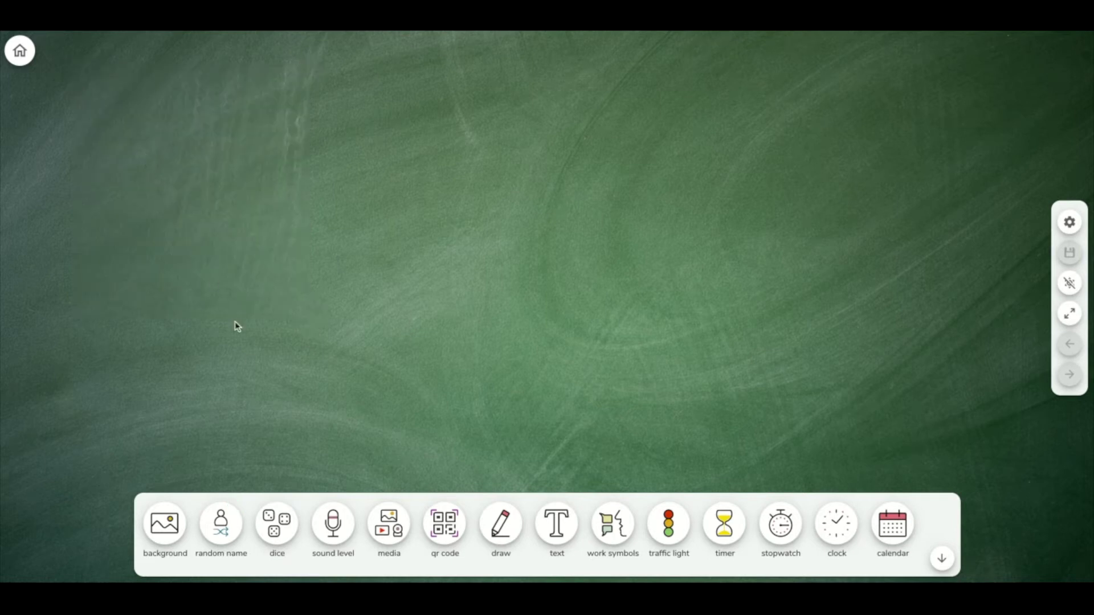
click(275, 530)
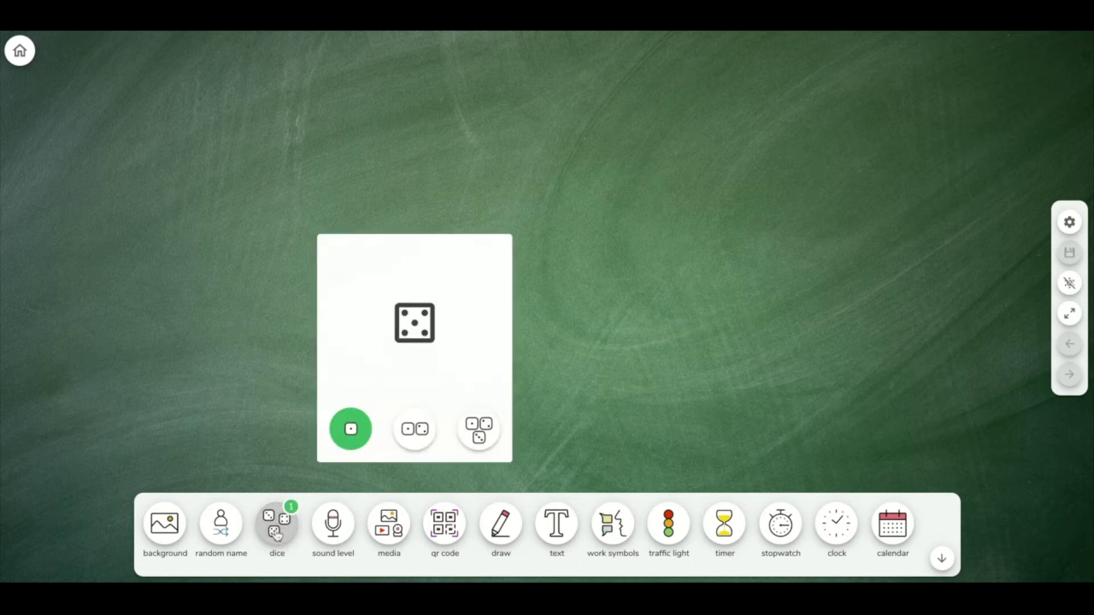
click(415, 433)
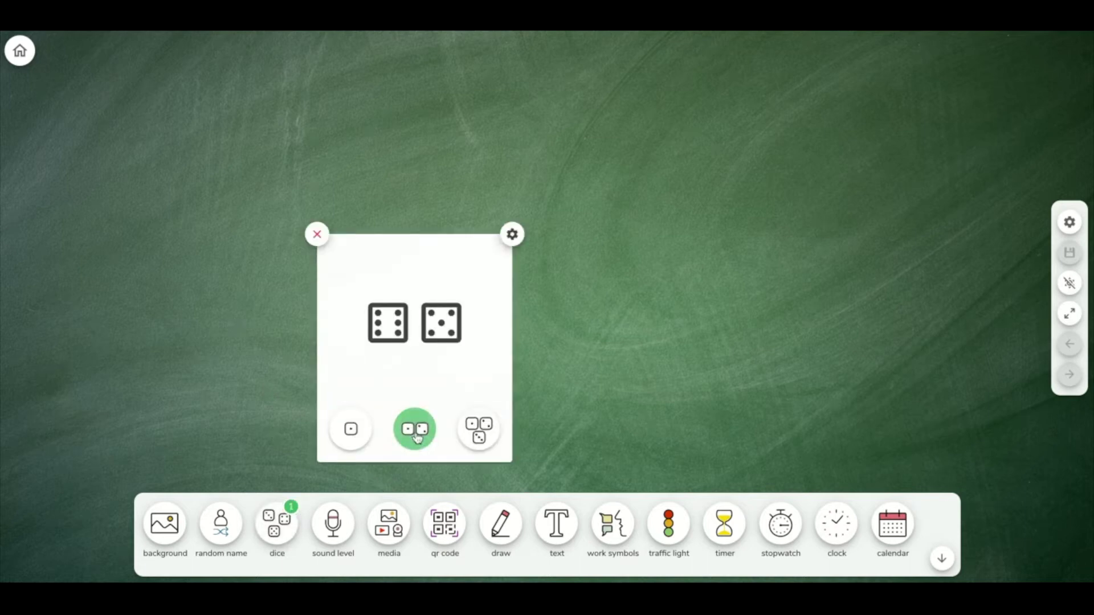
click(478, 436)
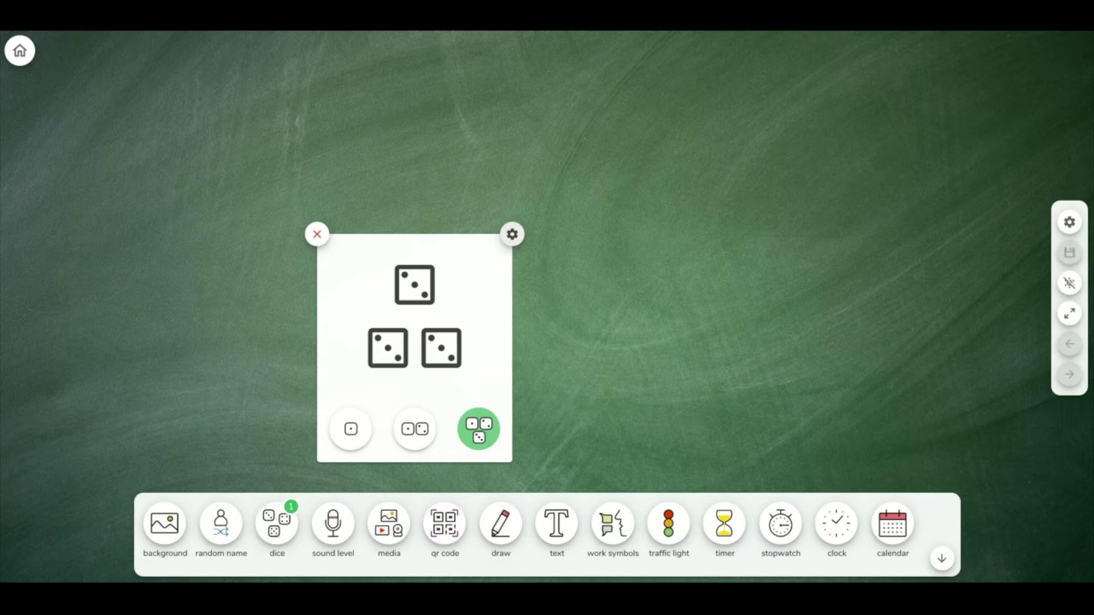
click(319, 238)
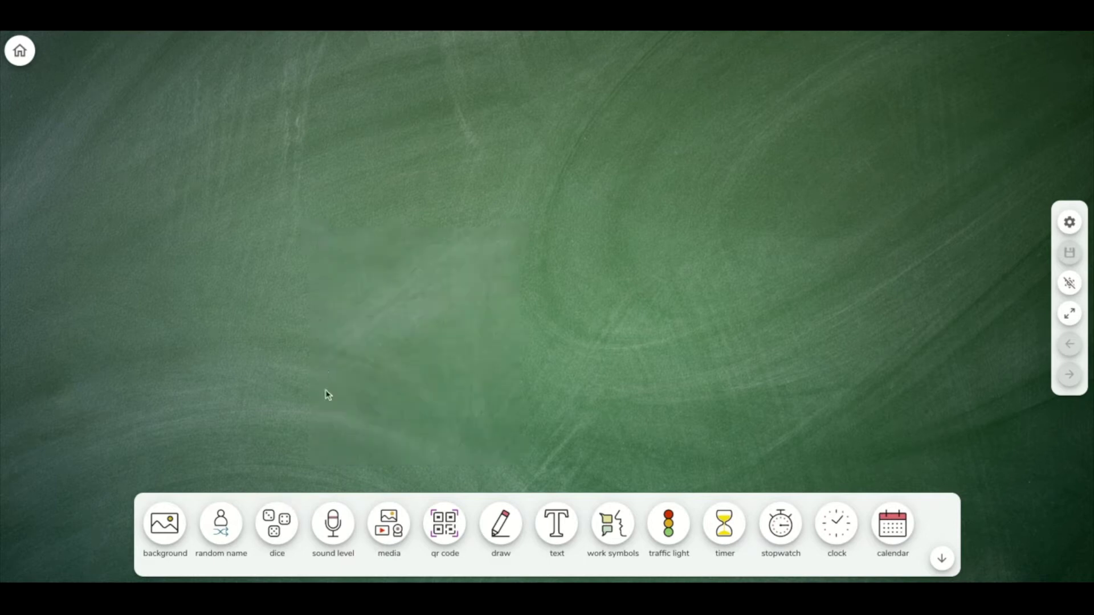
click(334, 525)
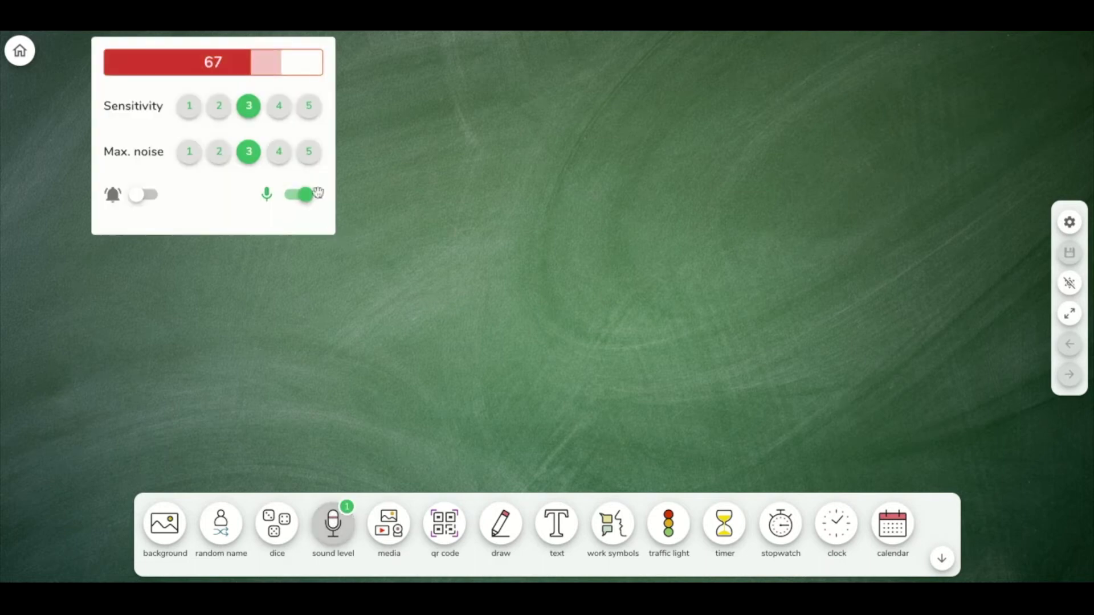
click(309, 151)
click(310, 109)
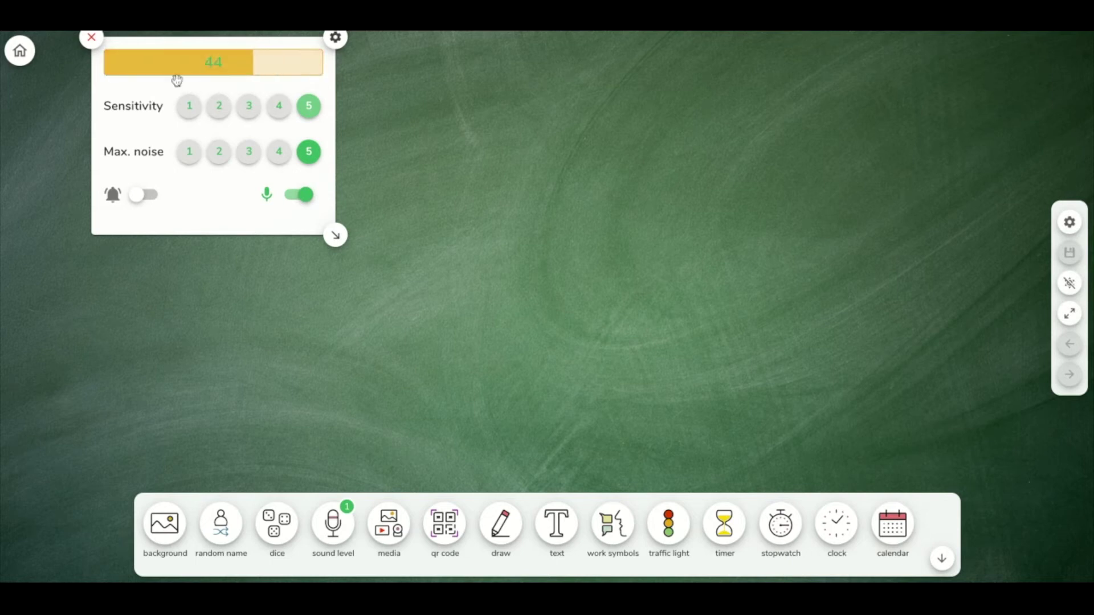
click(94, 41)
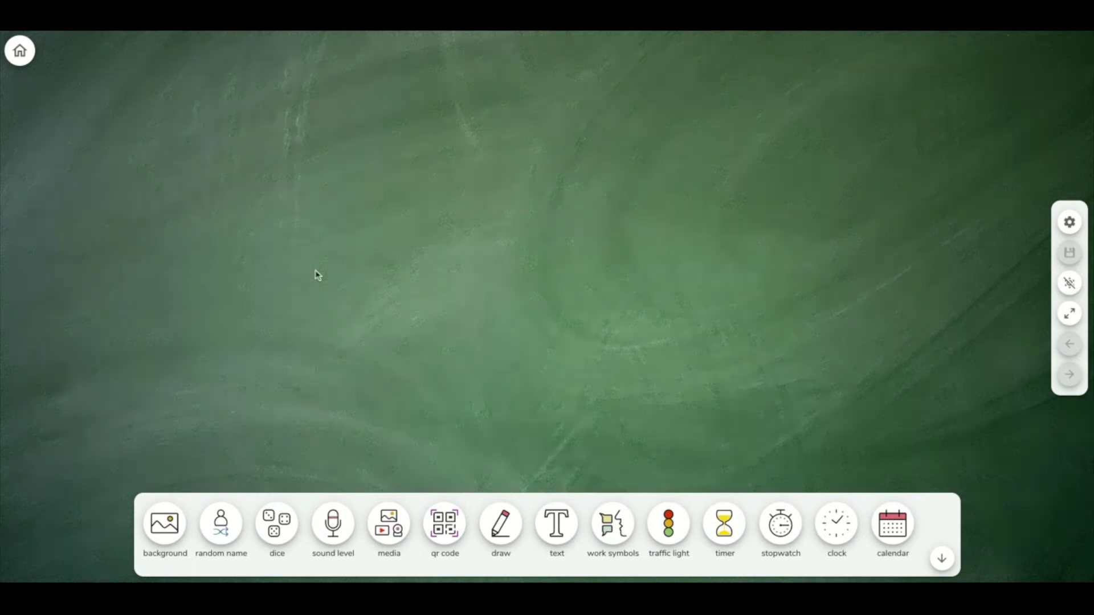
Add a media widget (trying Image and Webcam), an empty random name picker and a blank drawing board
click(390, 521)
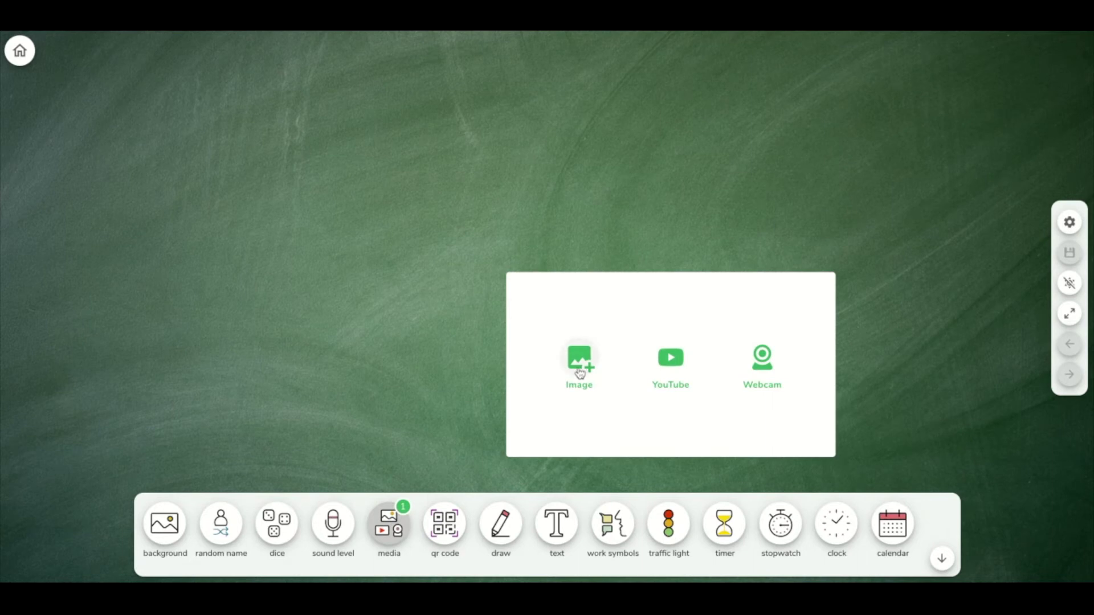
click(580, 373)
click(768, 380)
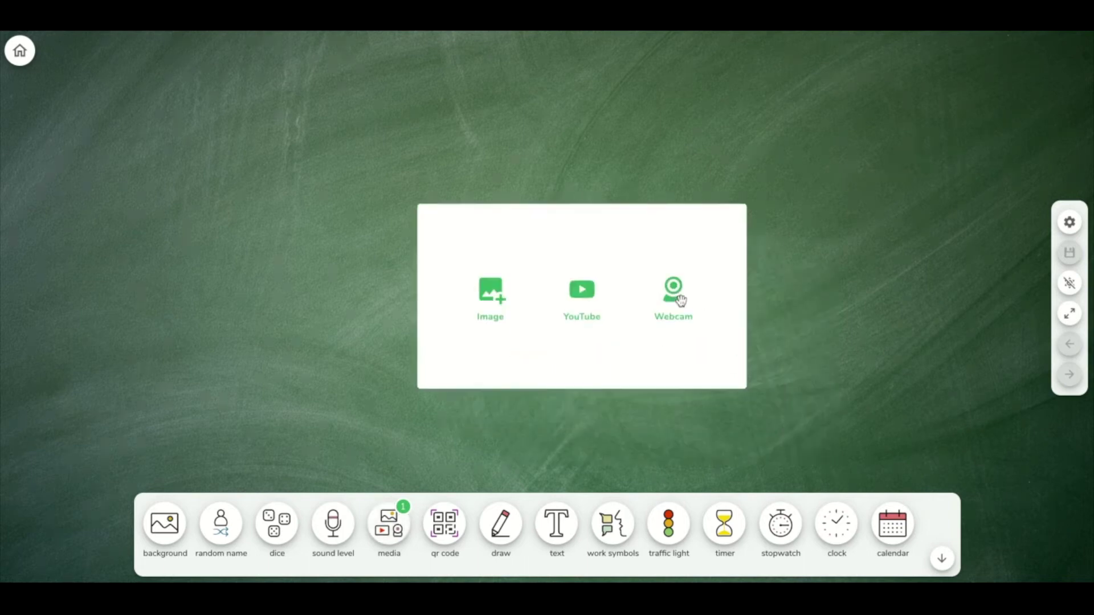
click(221, 523)
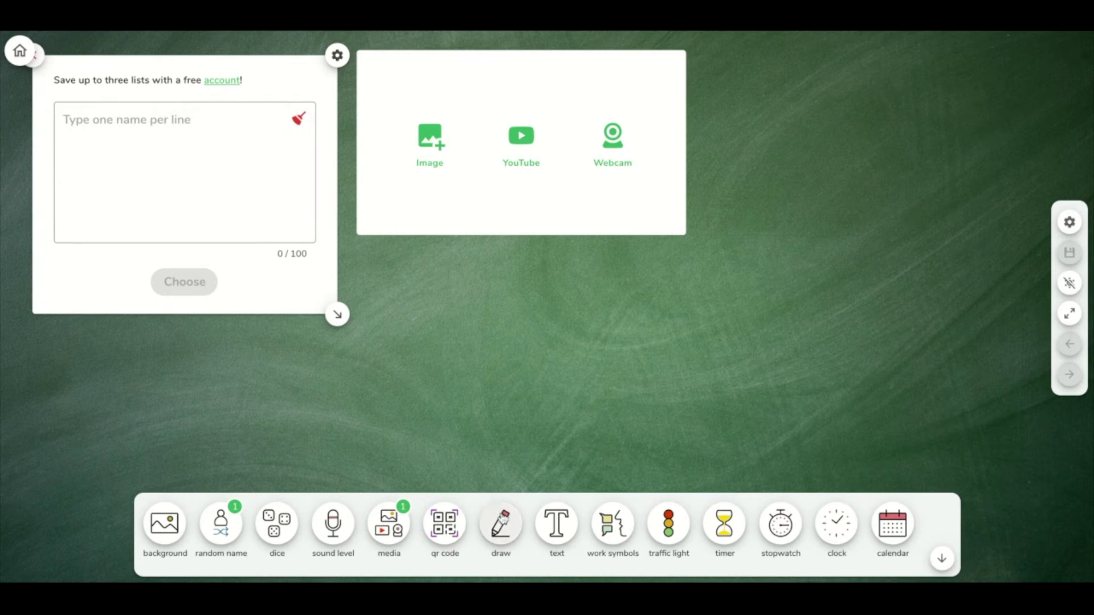
click(501, 524)
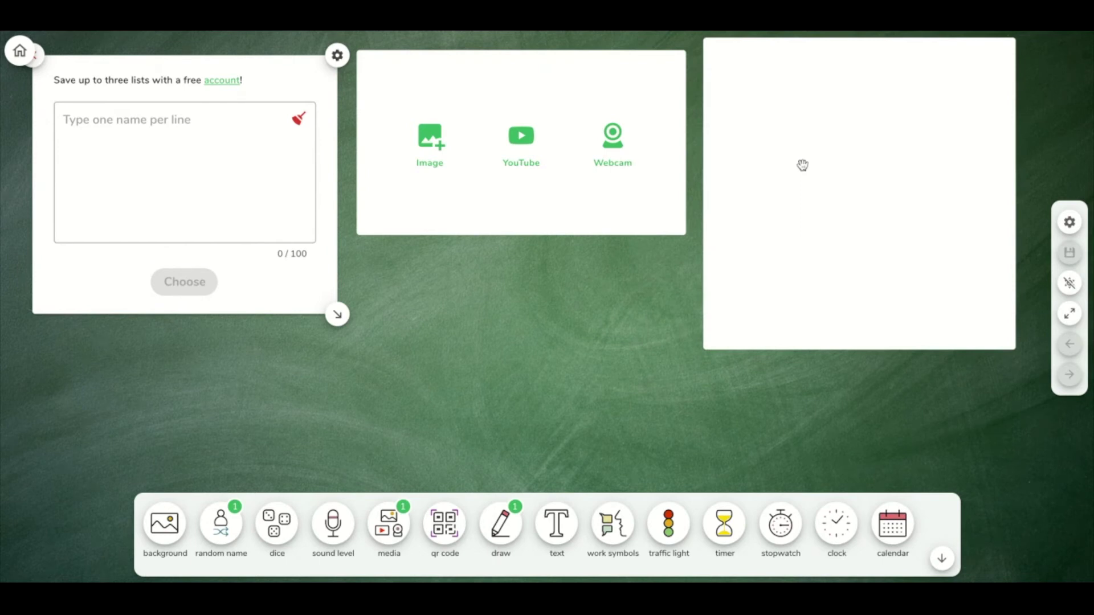
Add a text box reading 'Missing Assignments' and start a new line after it
click(556, 524)
click(315, 190)
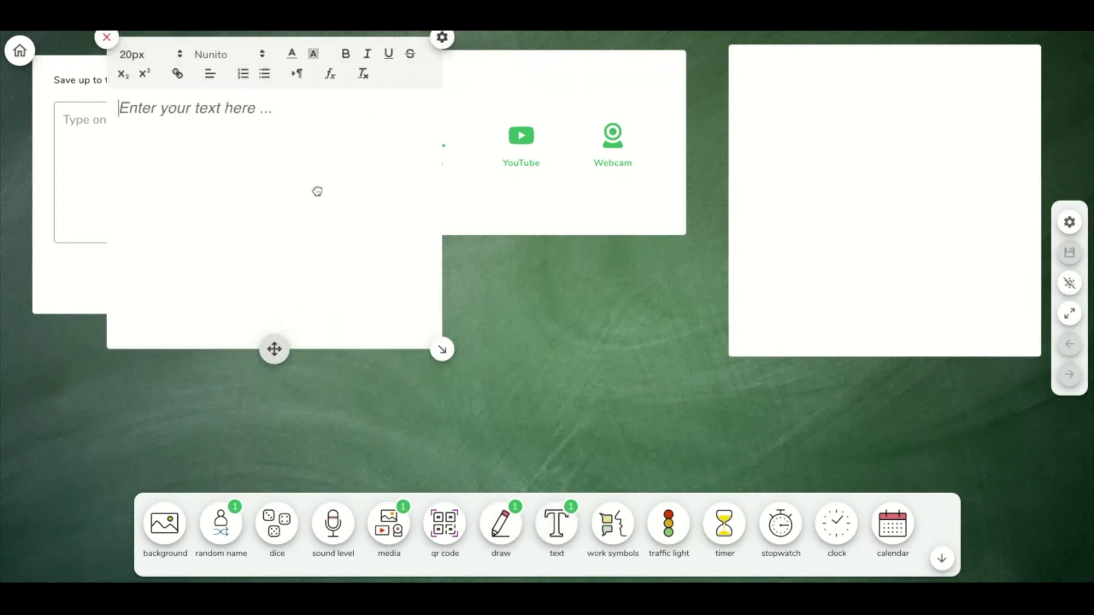
text(Missing Assi)
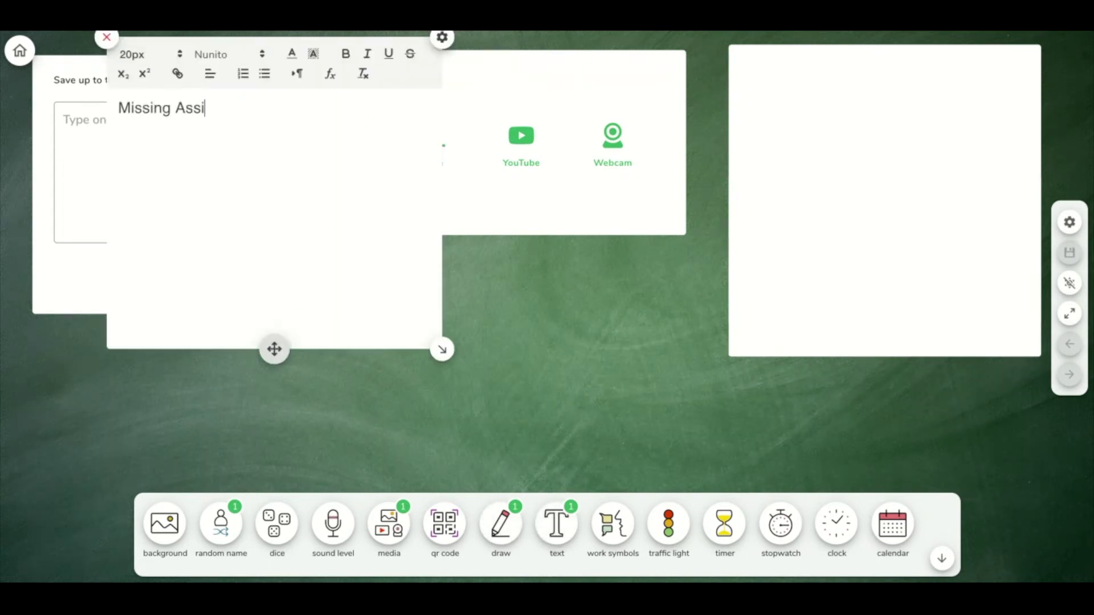
text(gnments)
key(Return)
Shrink the Missing Assignments box, move it below the name picker, and add a timer
drag(442, 350, 373, 218)
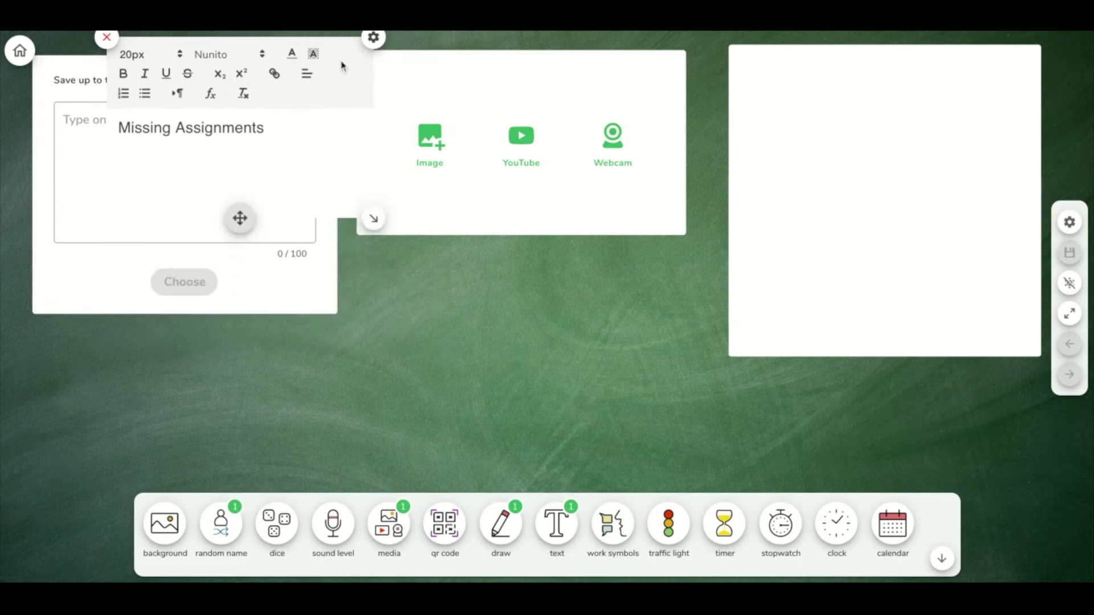
click(240, 218)
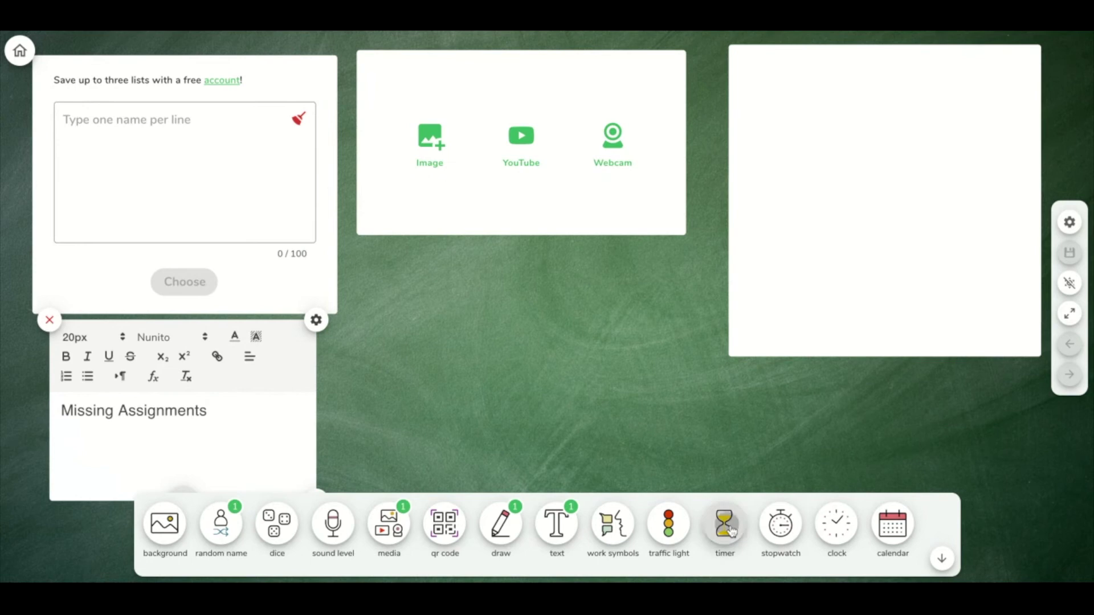
click(732, 531)
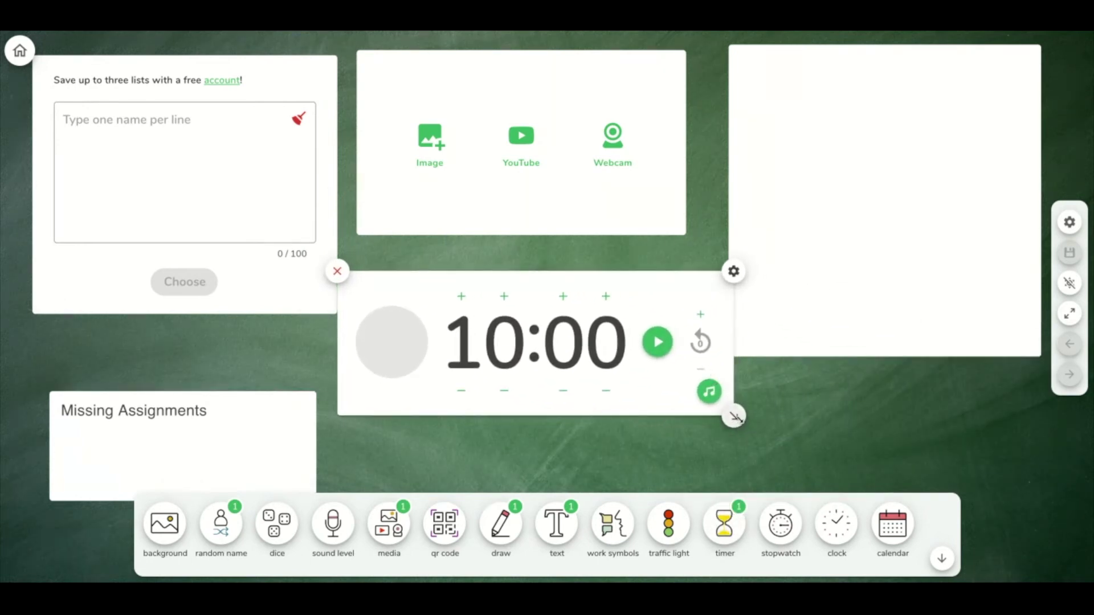
Make the timer widget smaller and lower its minutes to 03:00
drag(736, 418, 699, 409)
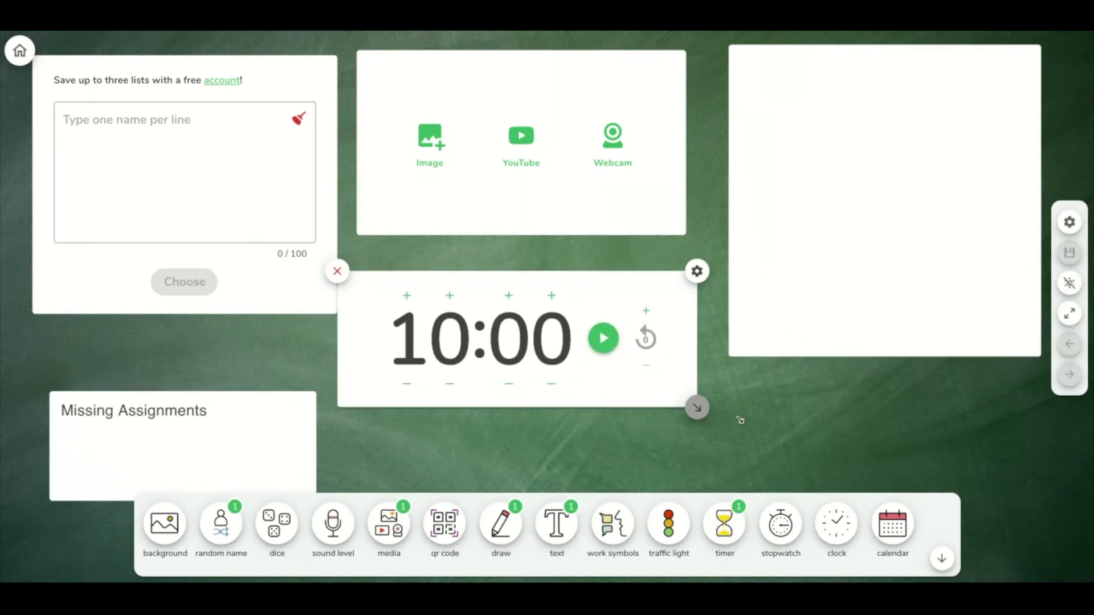
click(450, 384)
click(450, 383)
click(450, 384)
click(449, 383)
click(450, 384)
click(449, 384)
click(450, 383)
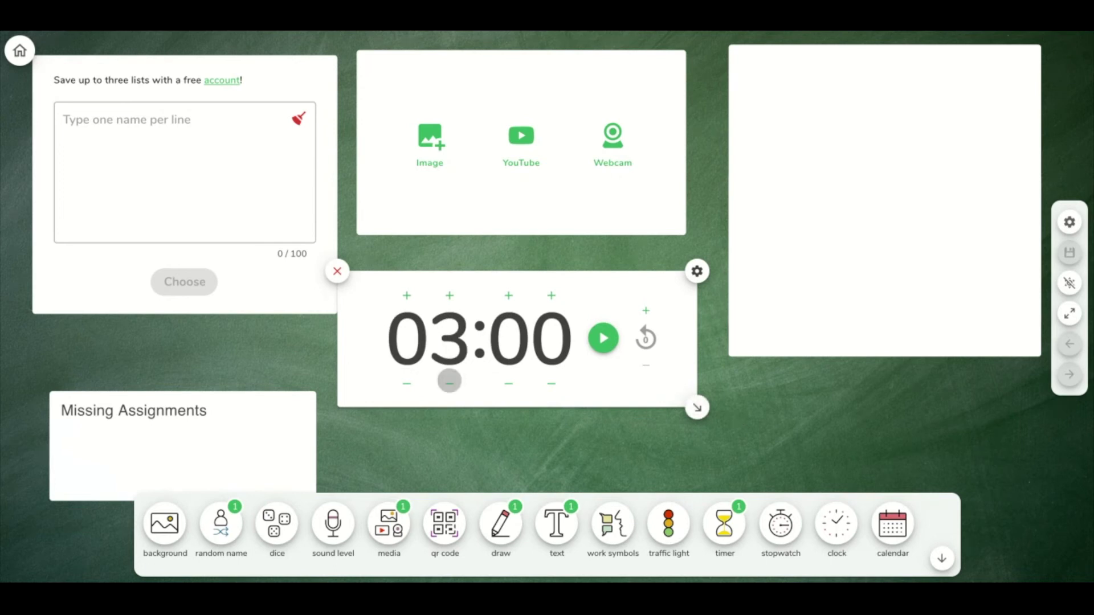
Run the countdown, pause it at 02:40, and add a 'silence' work symbol
click(608, 348)
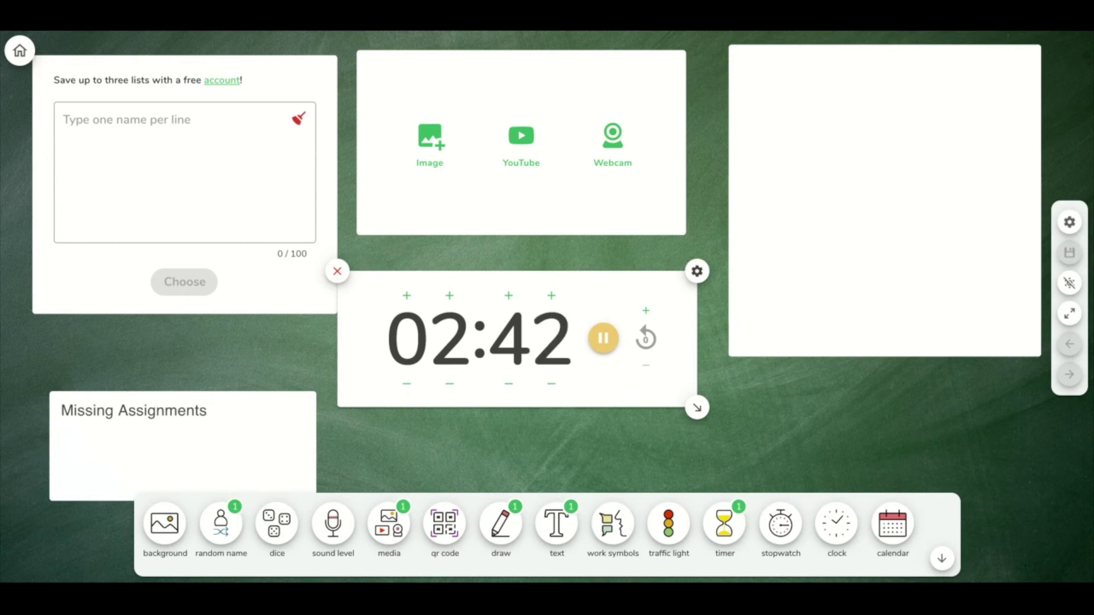
key(space)
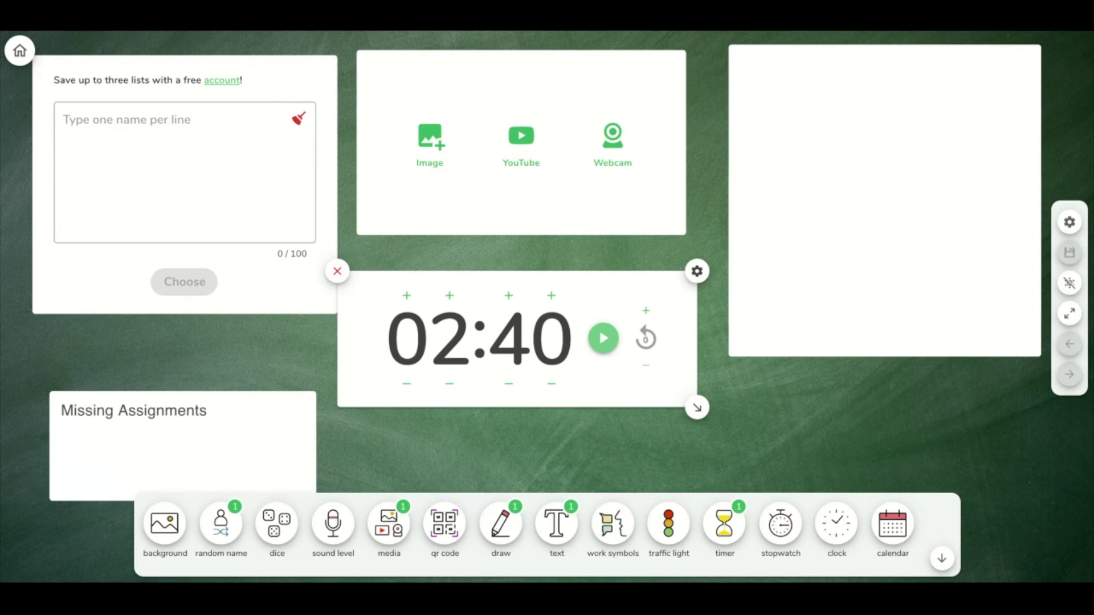
click(619, 531)
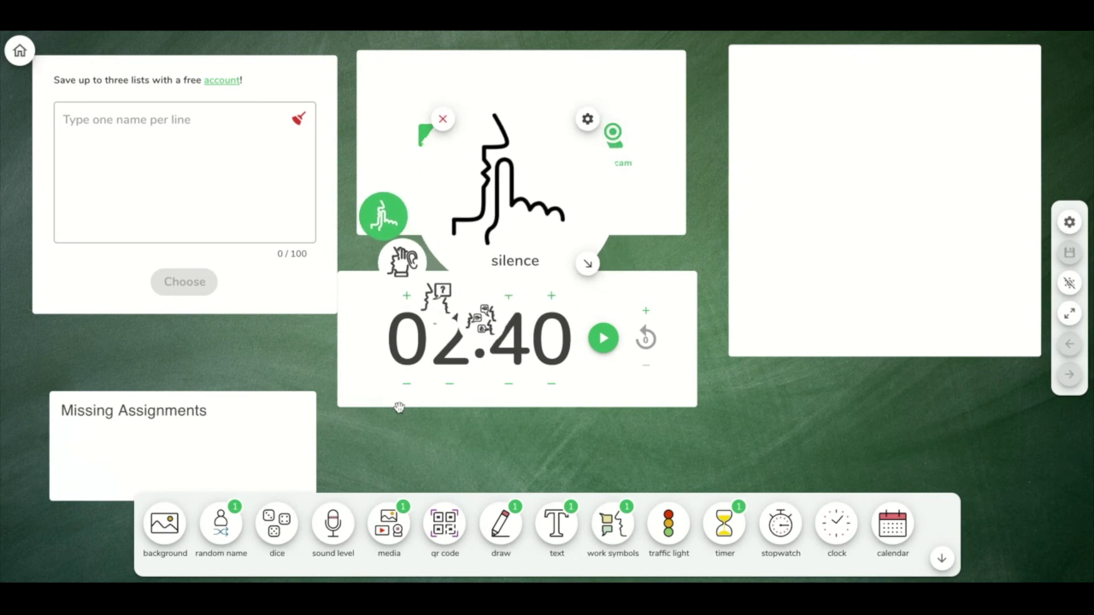
click(591, 265)
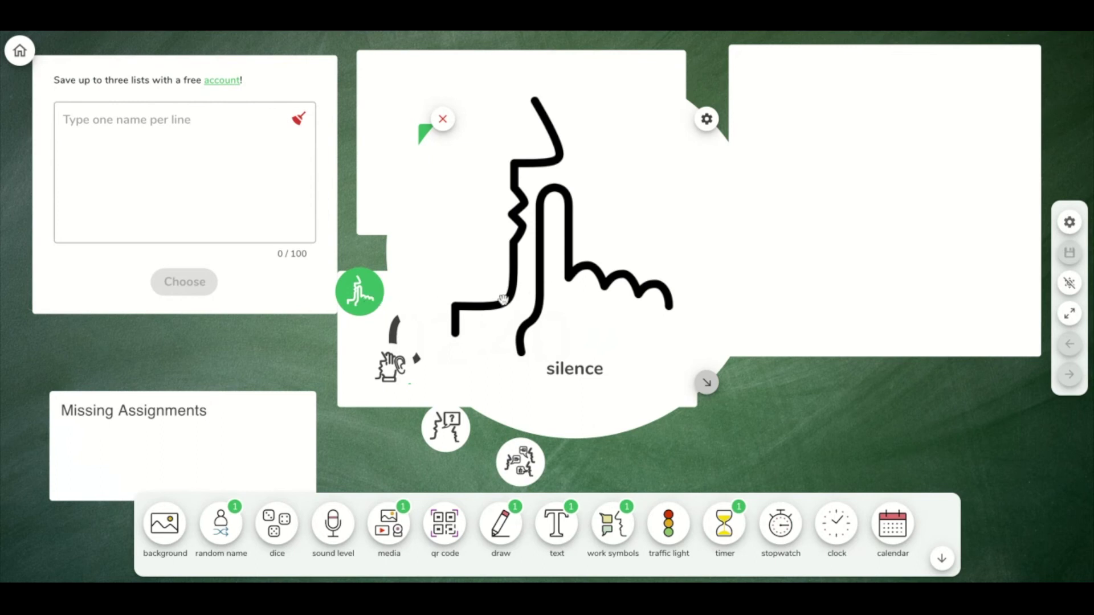
click(382, 377)
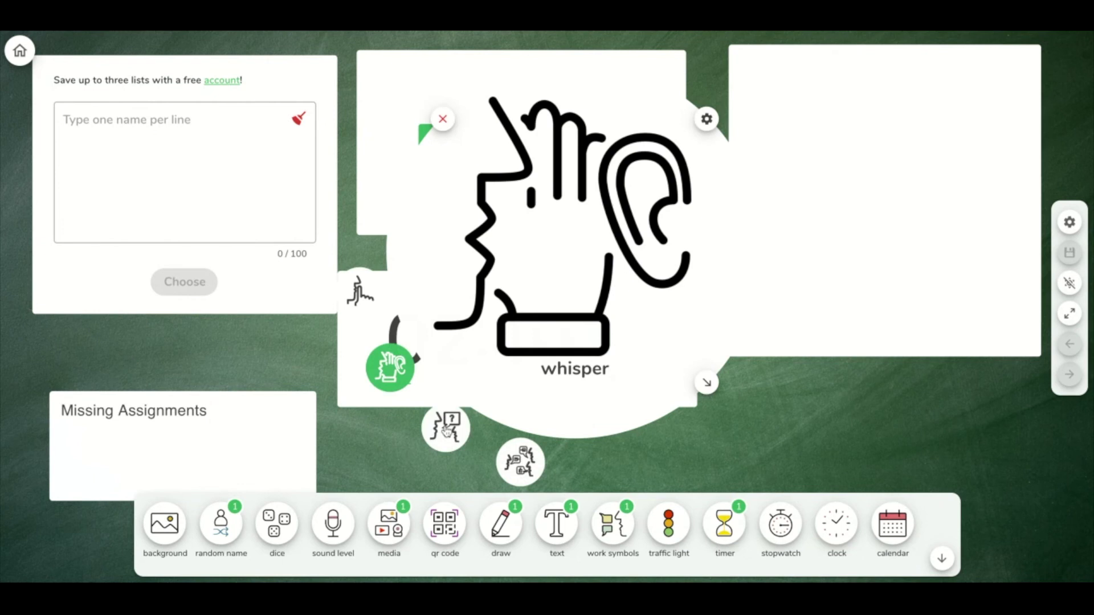
click(447, 432)
click(522, 468)
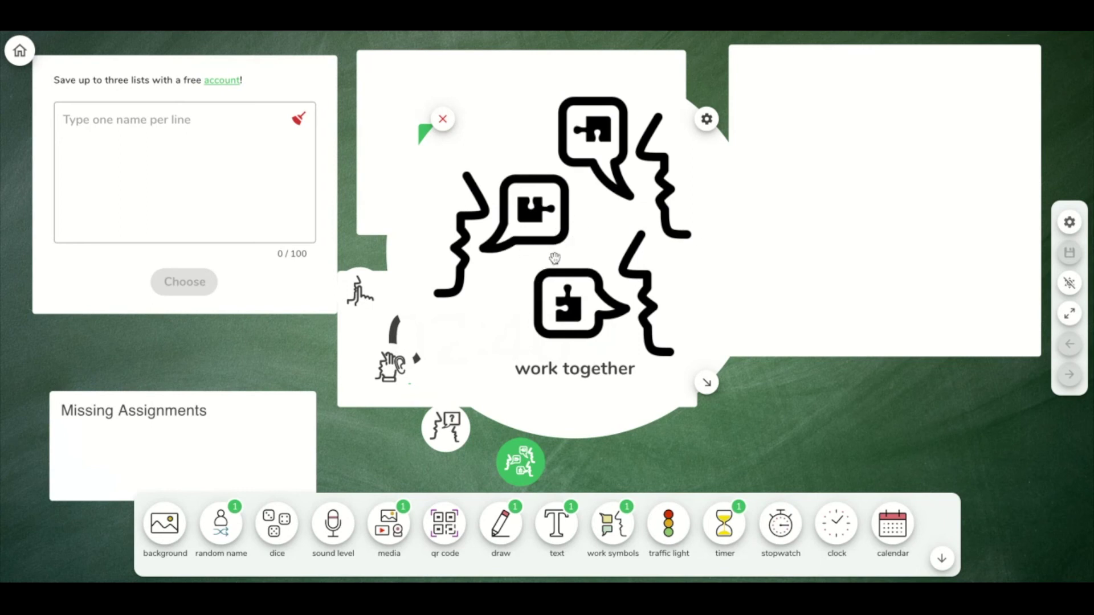
click(443, 122)
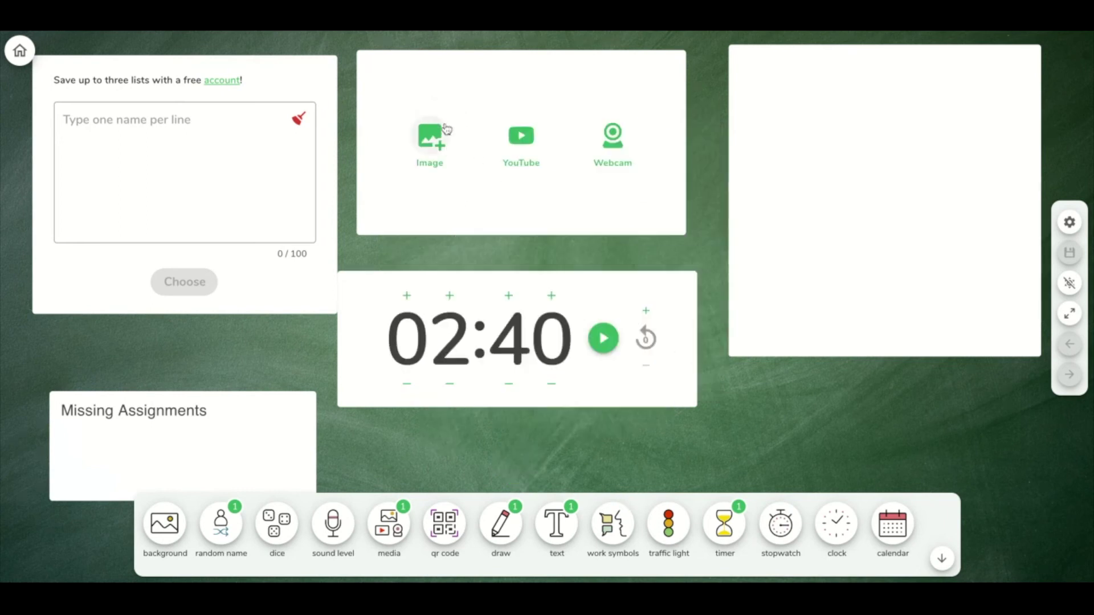
click(672, 533)
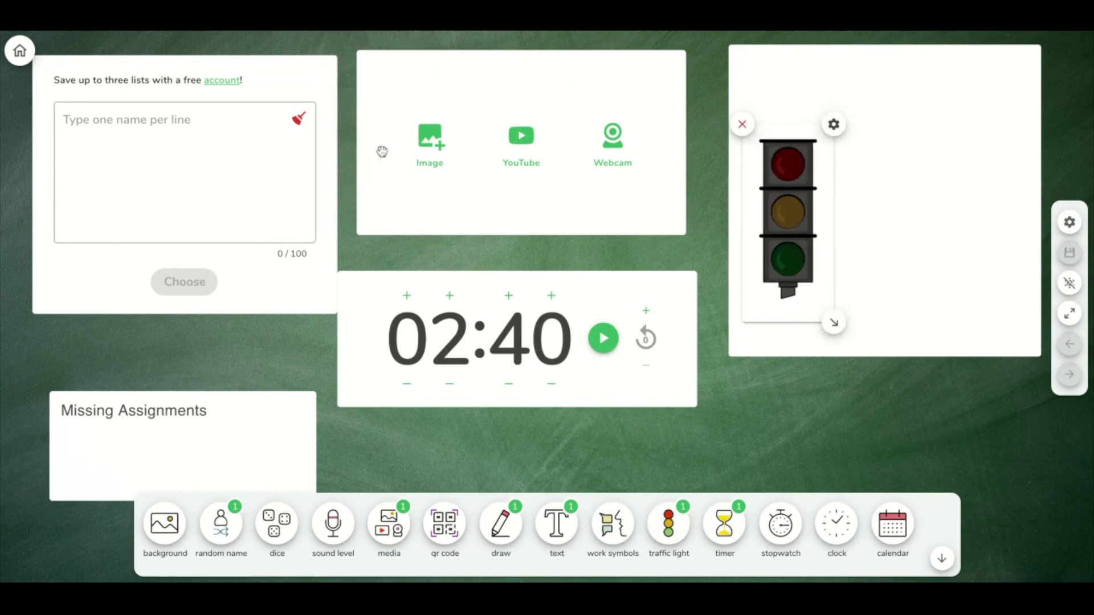
click(840, 296)
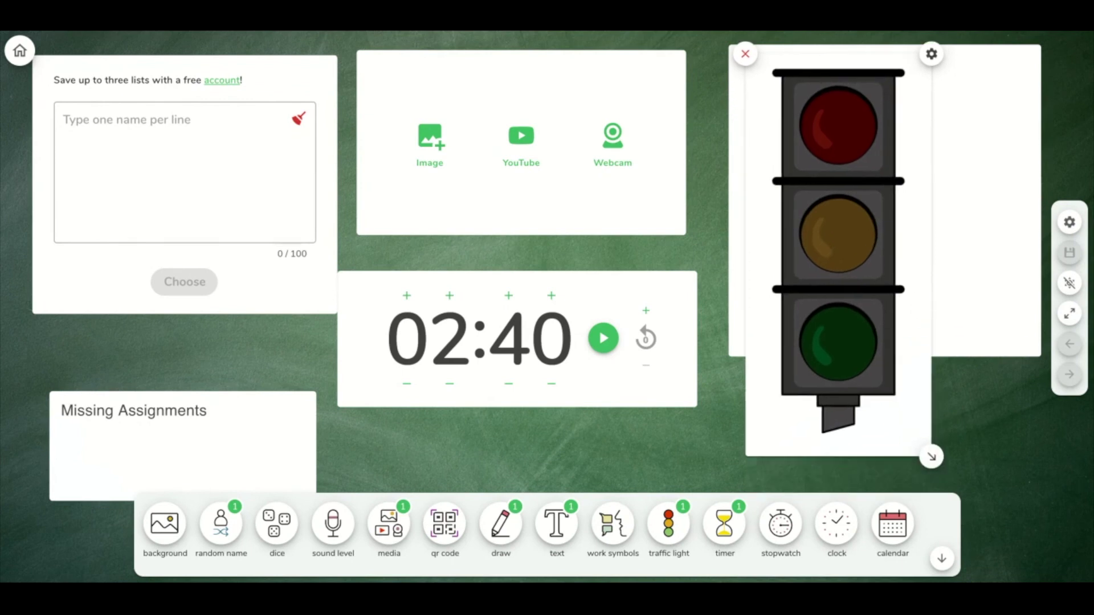
click(850, 347)
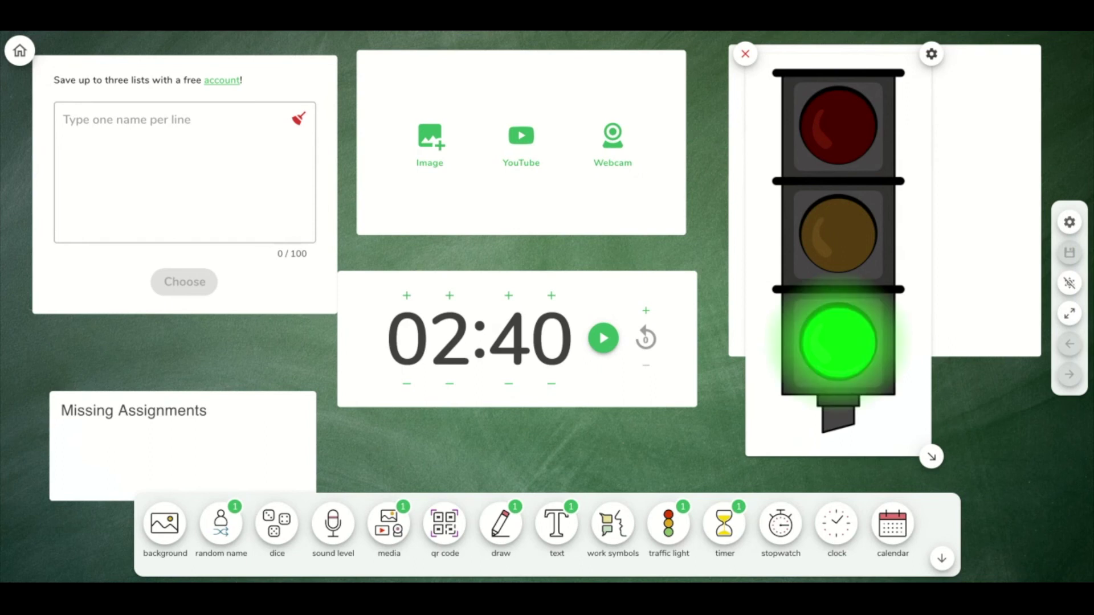
click(847, 259)
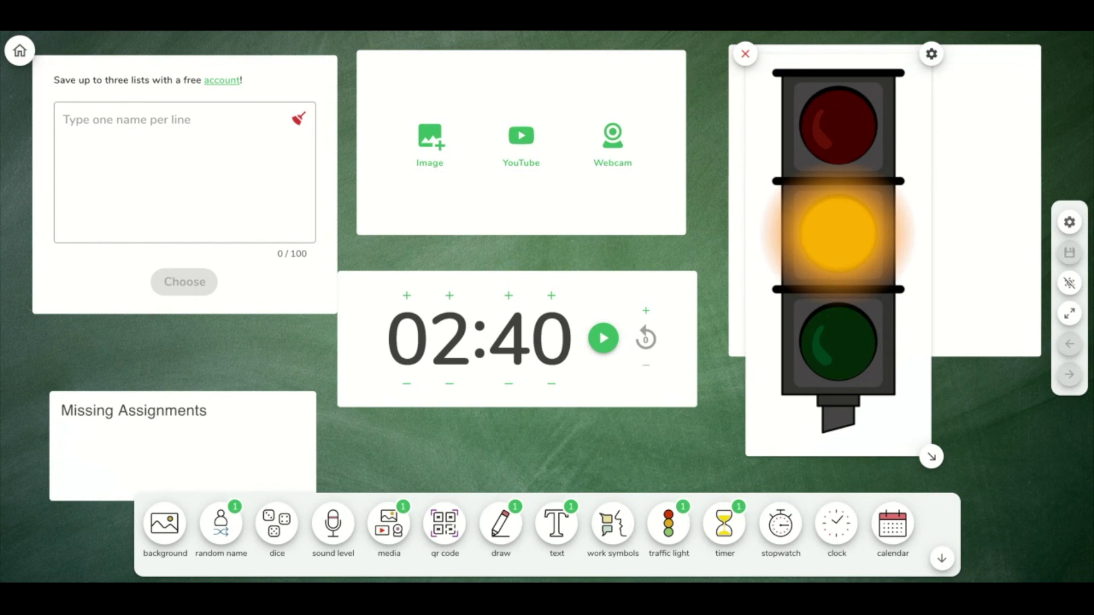
click(745, 54)
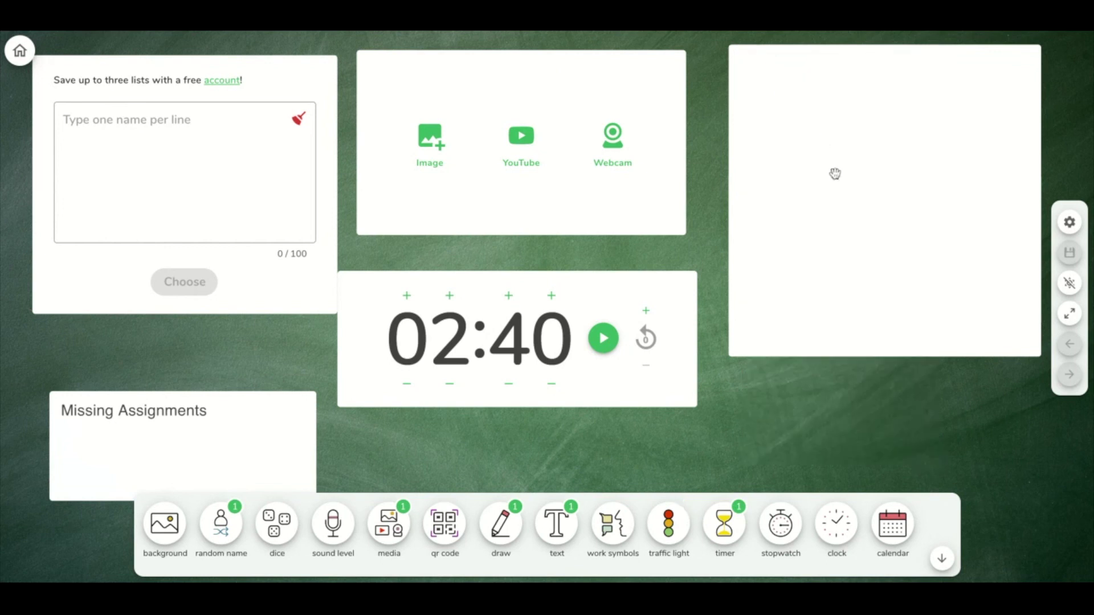
Add, drag and remove a stopwatch, then hide the widget bar
click(781, 524)
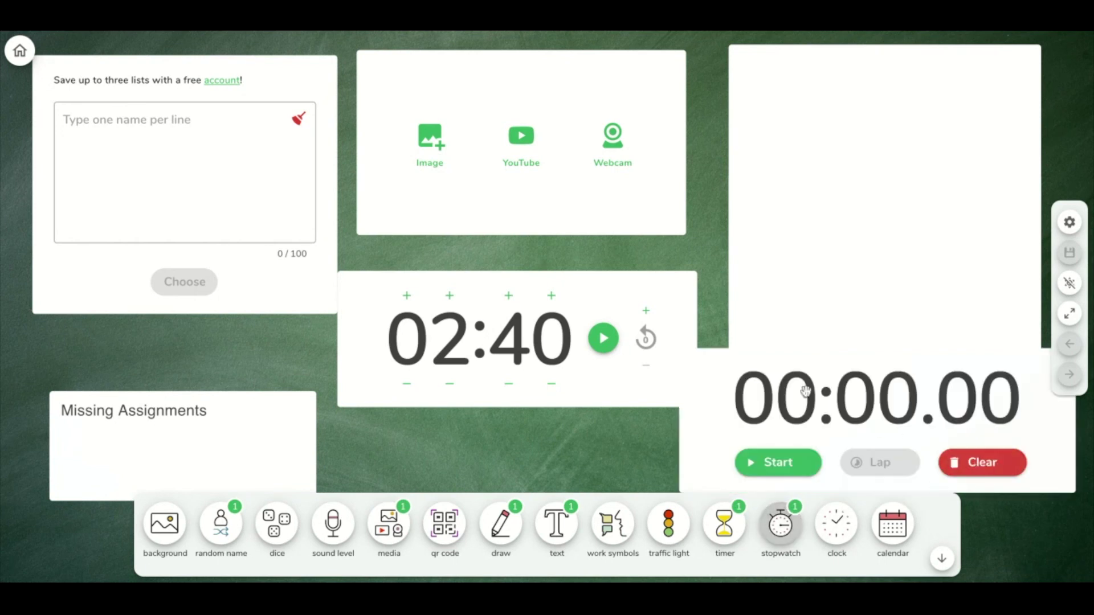
drag(692, 365, 586, 265)
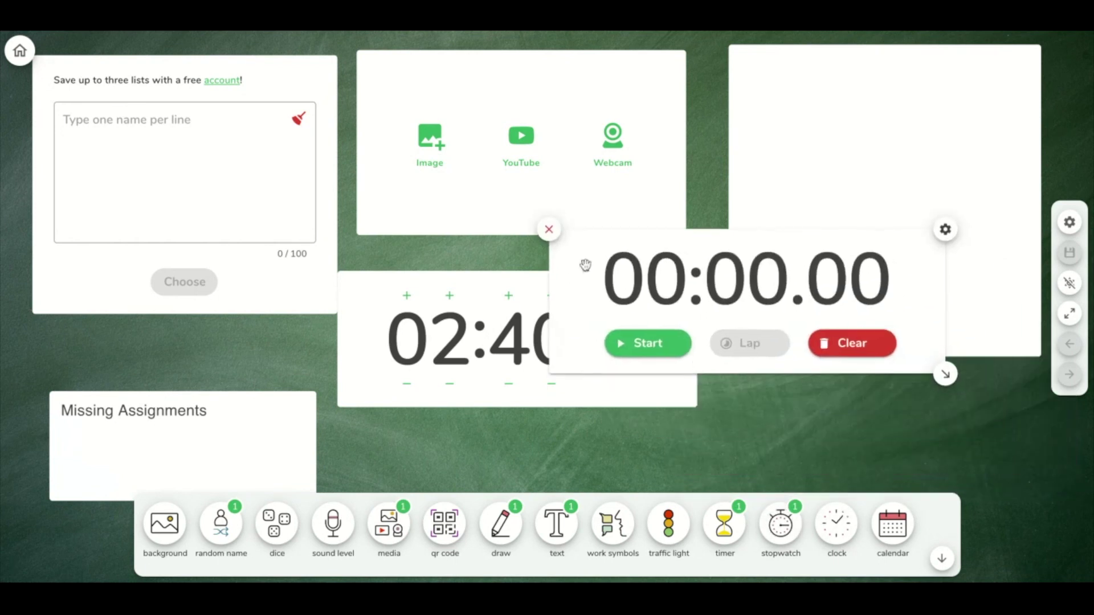
click(549, 229)
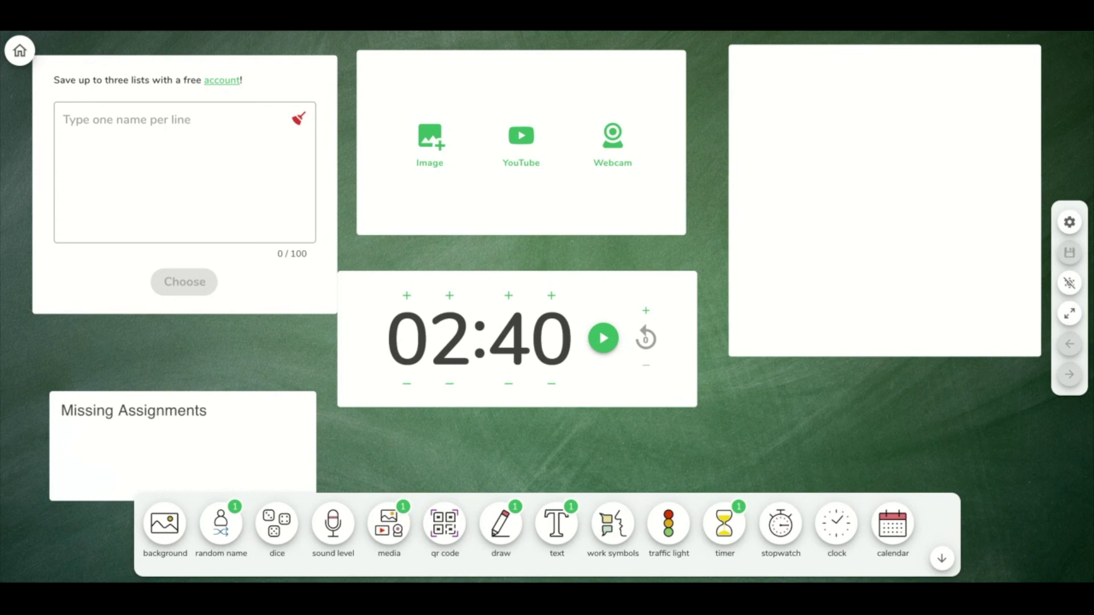
click(942, 559)
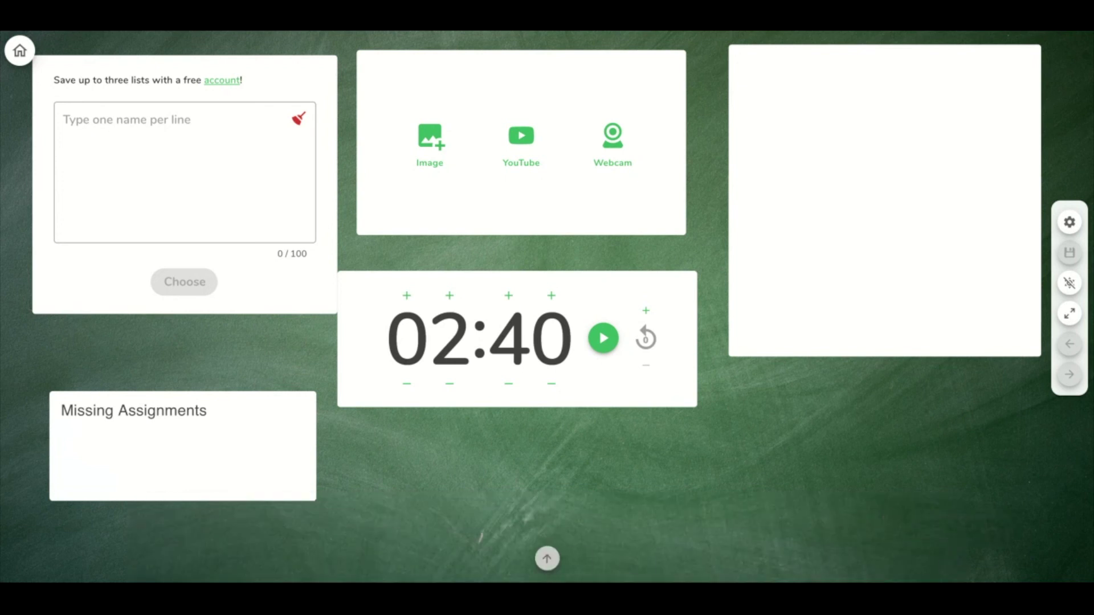